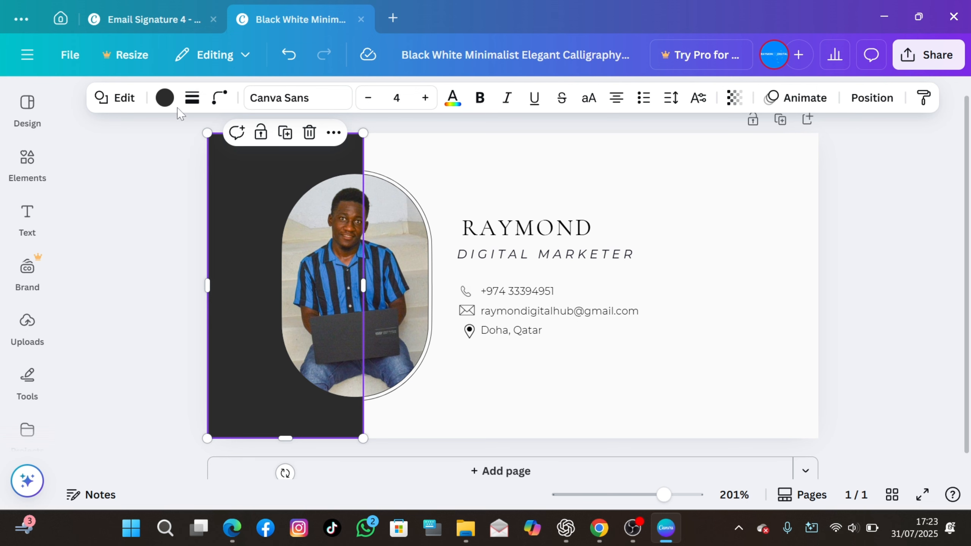
Step: Set the fill colour of the dark rectangle behind the portrait photo to #0088FF
left_click(164, 98)
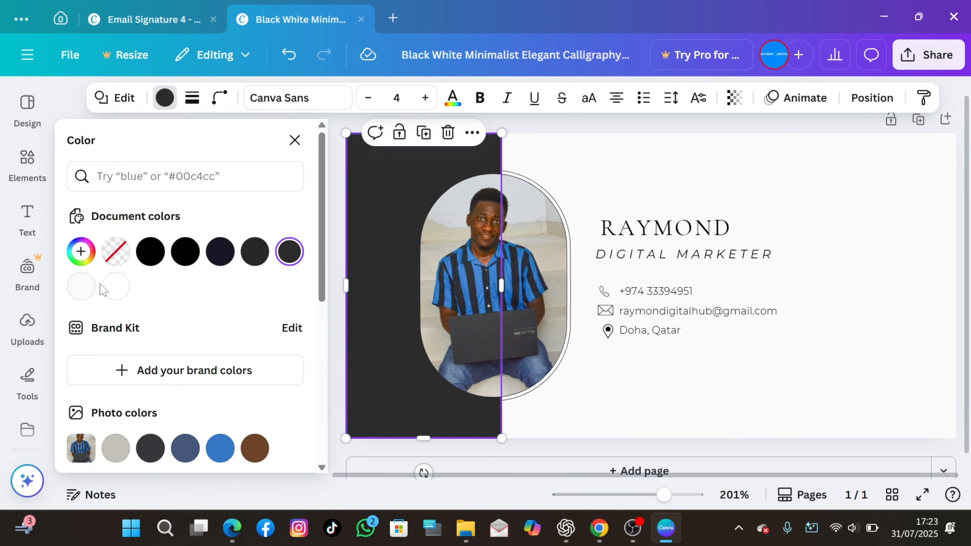
left_click(81, 251)
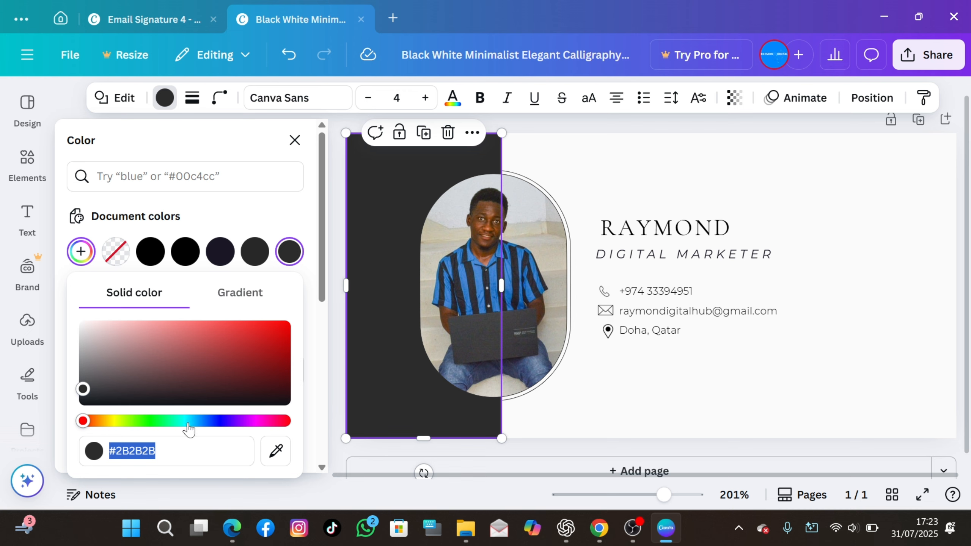
type("#")
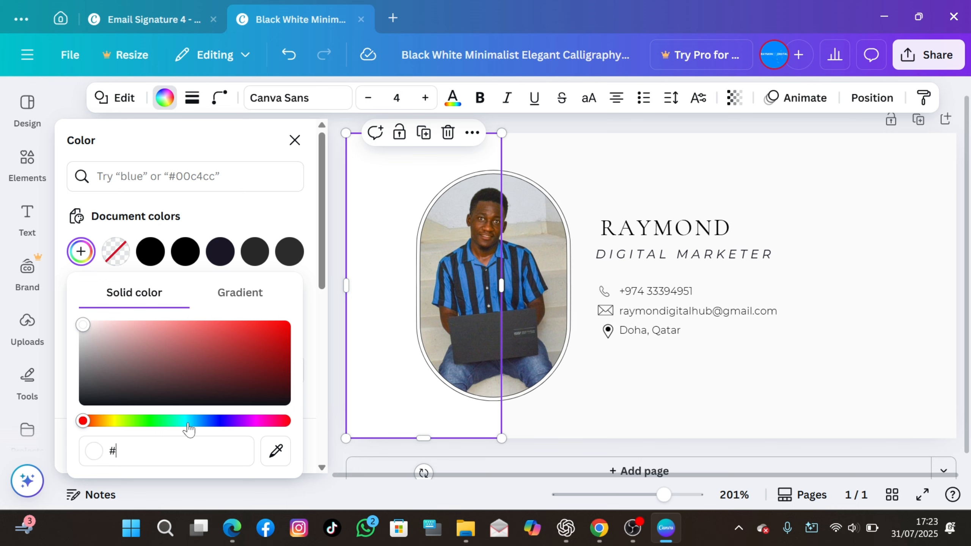
type("00")
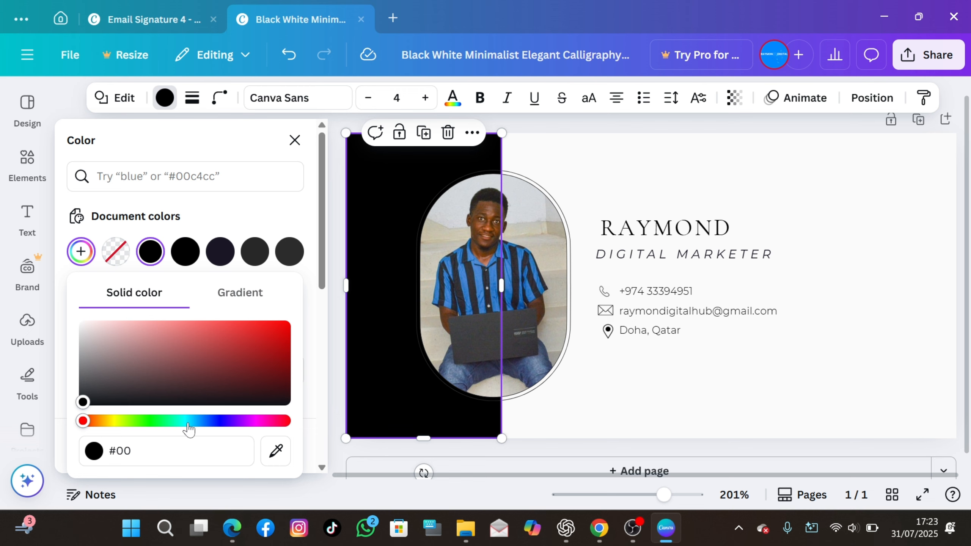
type("88")
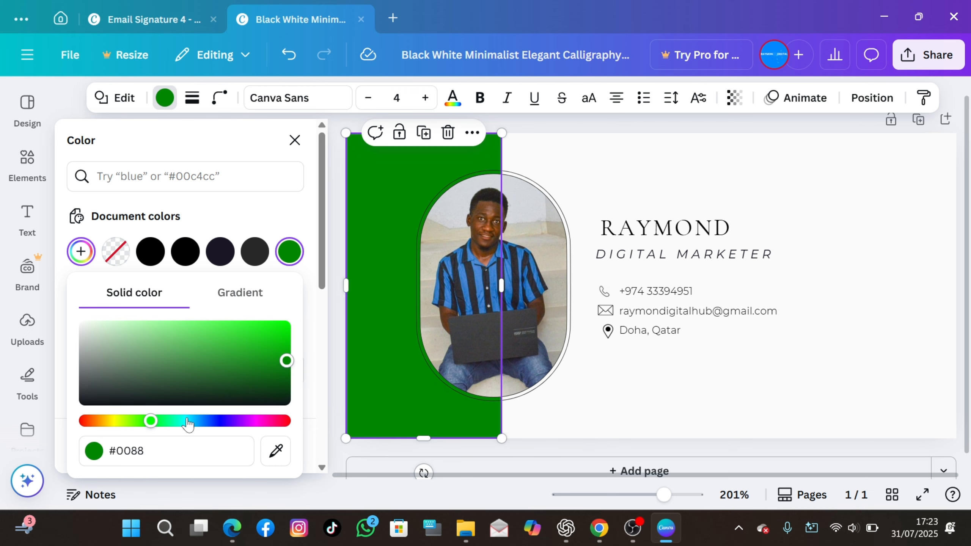
type("FF")
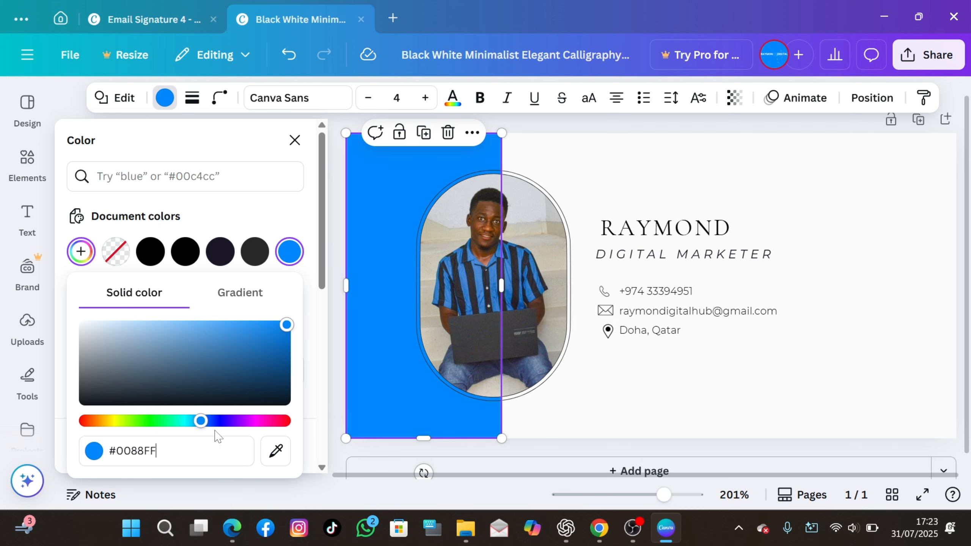
left_click(381, 315)
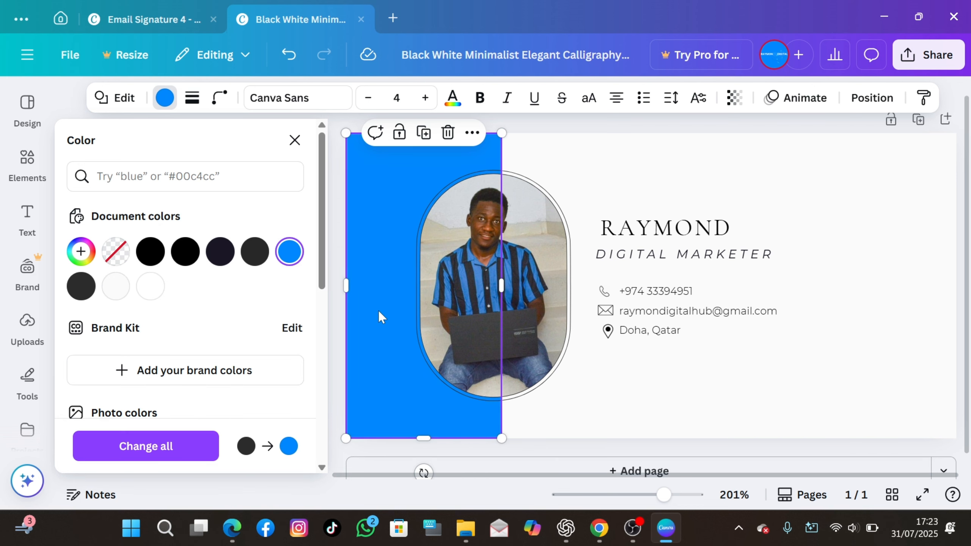
Step: Try the uploaded Raymon Digital logo, scaled down, in the signature's lower-right corner, and delete it again
scroll(661, 279, "down", 1)
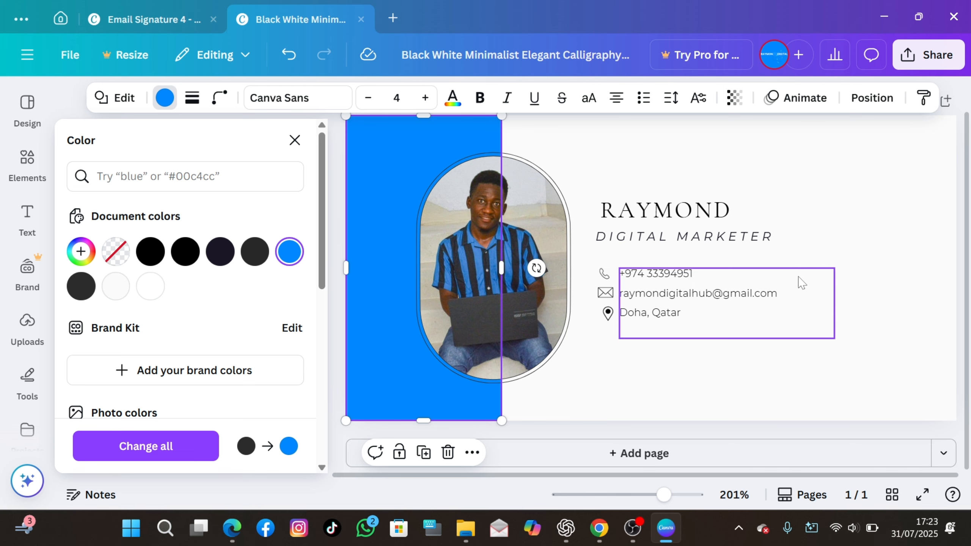
scroll(802, 282, "up", 2)
mouse_move(665, 496)
left_mouse_down()
mouse_move(630, 497)
mouse_move(658, 498)
mouse_move(649, 498)
left_mouse_up()
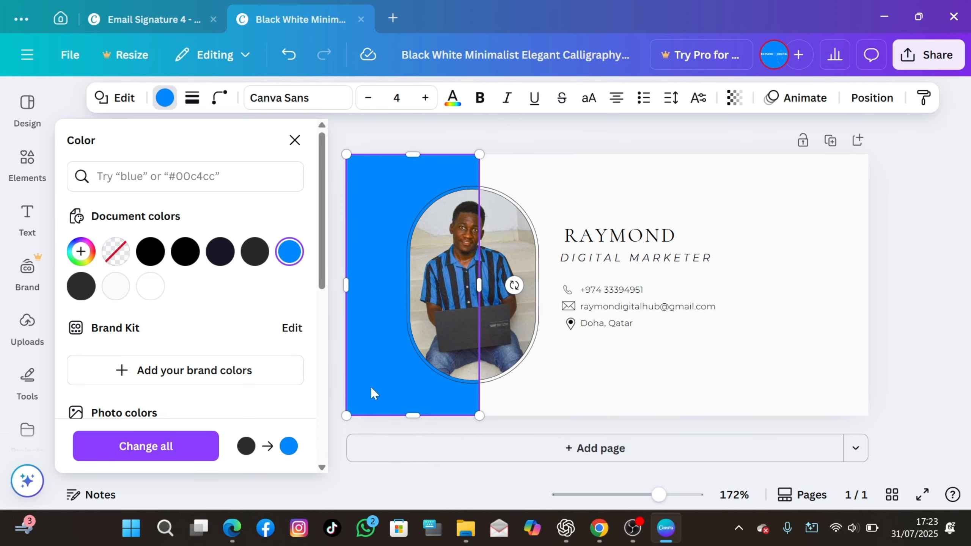
left_click(19, 335)
scroll(201, 340, "down", 5)
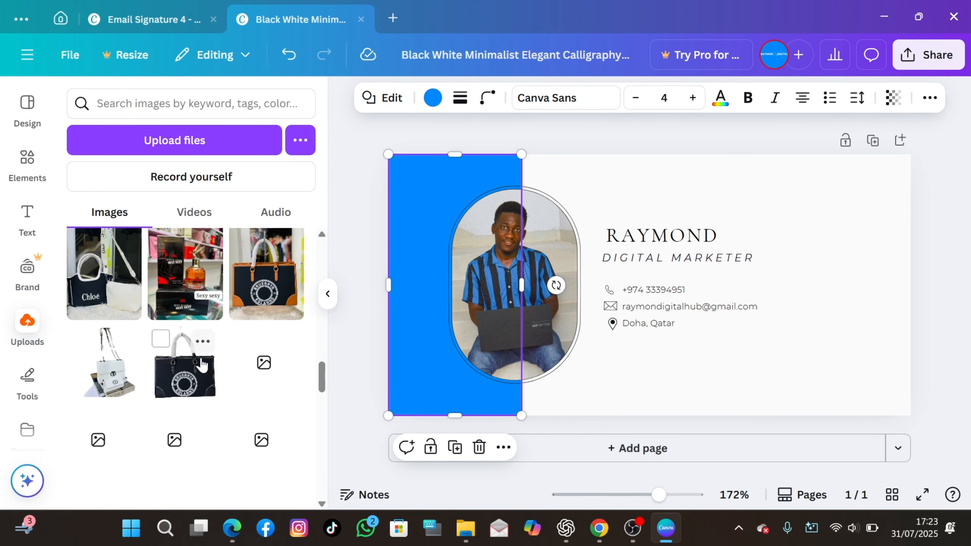
scroll(201, 365, "down", 10)
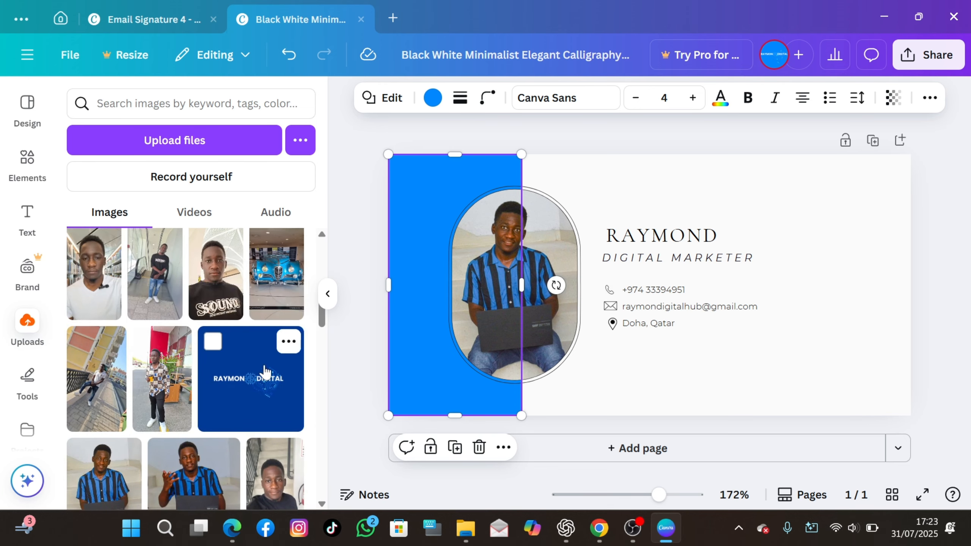
left_click_drag(265, 371, 834, 235)
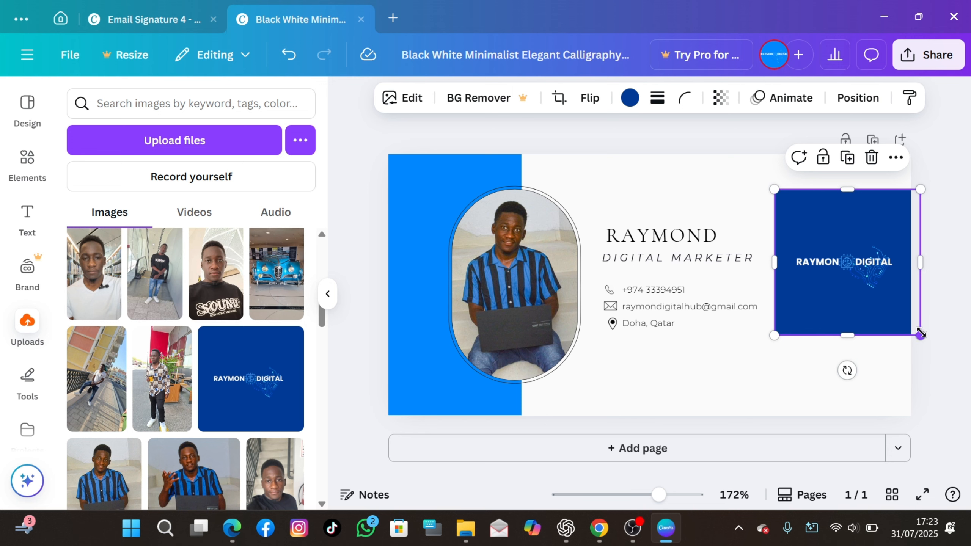
left_click_drag(921, 333, 858, 378)
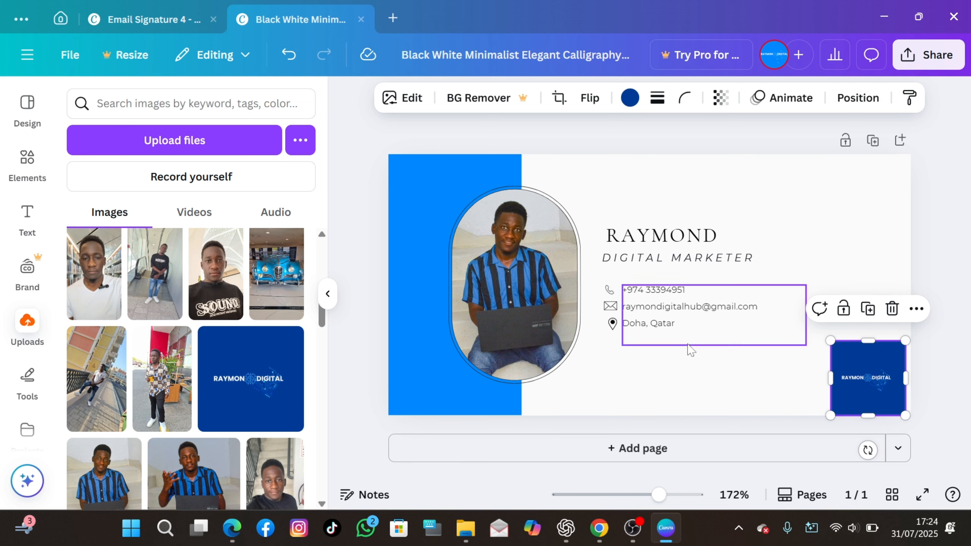
left_click(891, 309)
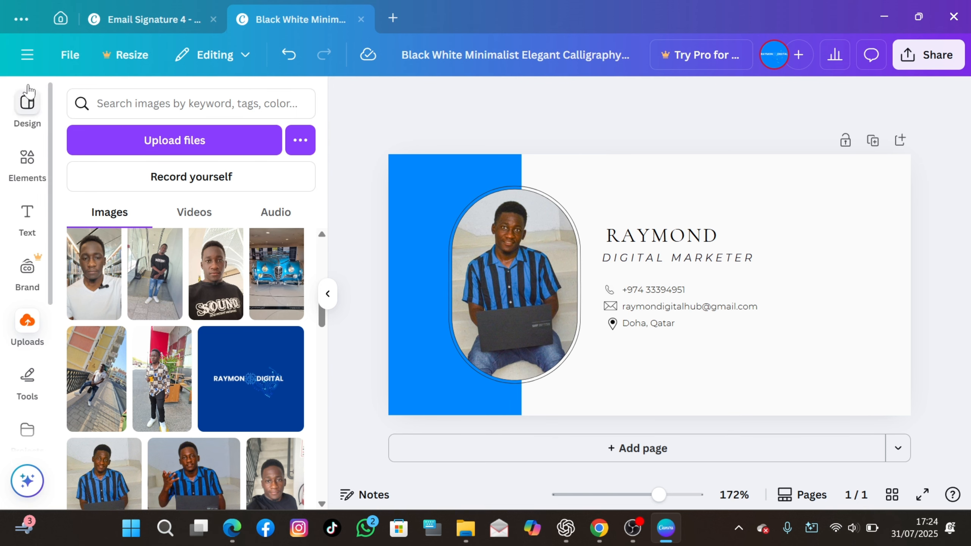
left_click(27, 103)
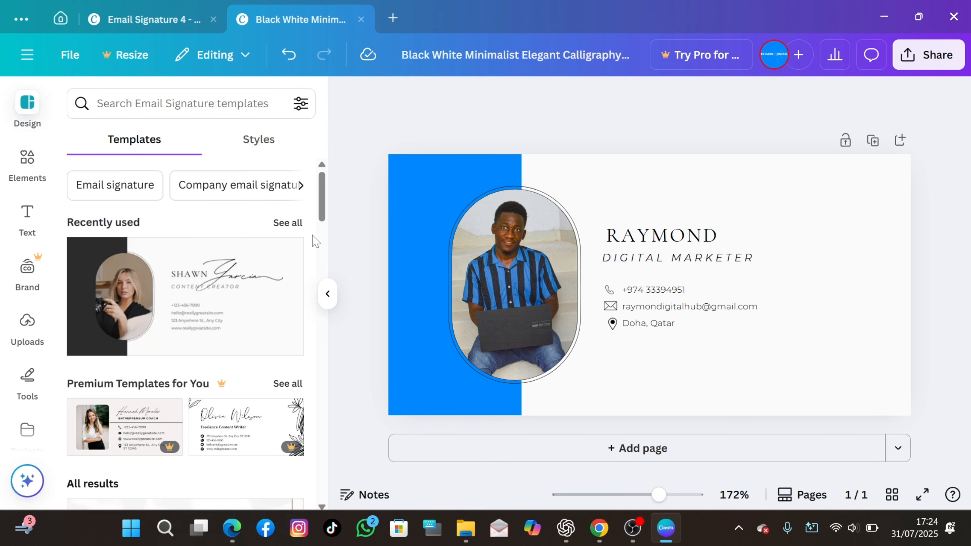
left_click_drag(322, 188, 321, 263)
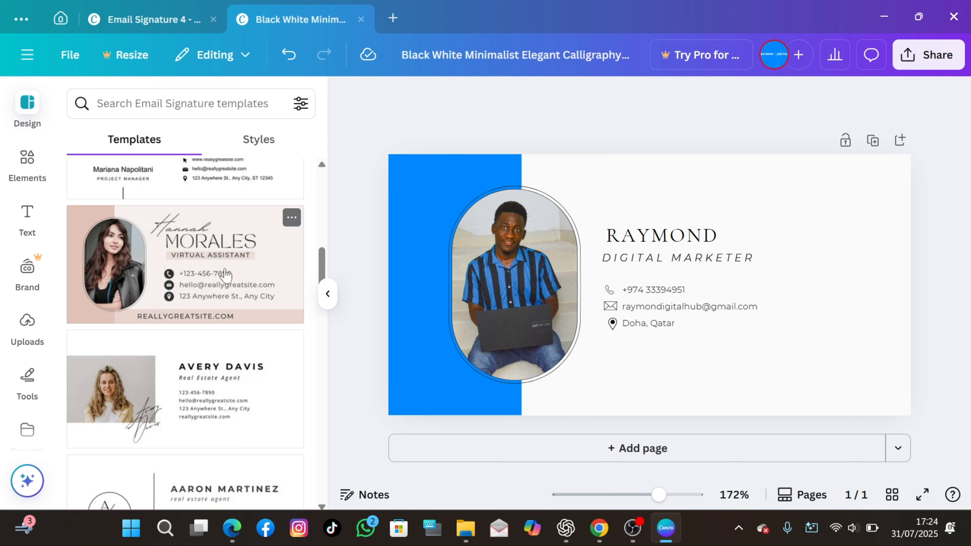
left_click(928, 51)
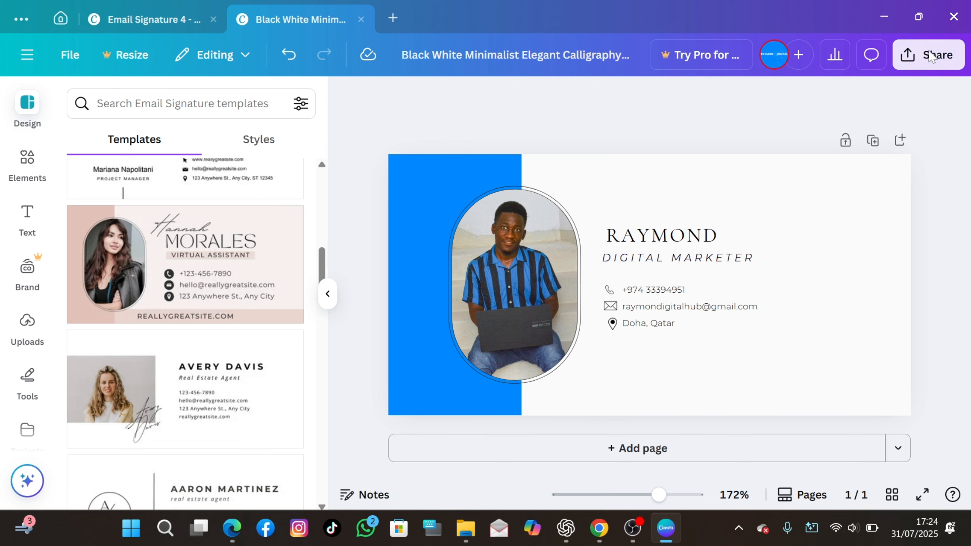
Step: Rename the design as Email Signature 5
left_click(561, 53)
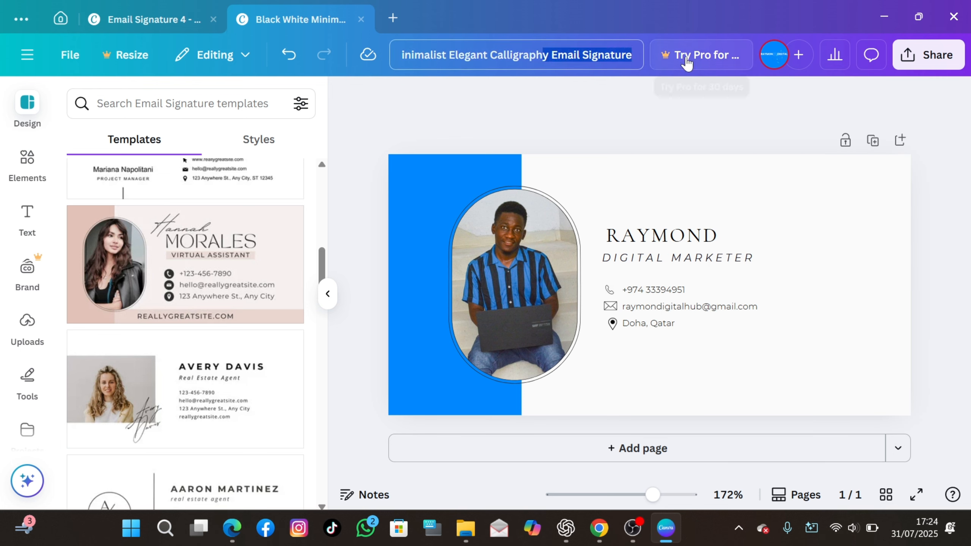
double_click(520, 54)
key("ctrl+a")
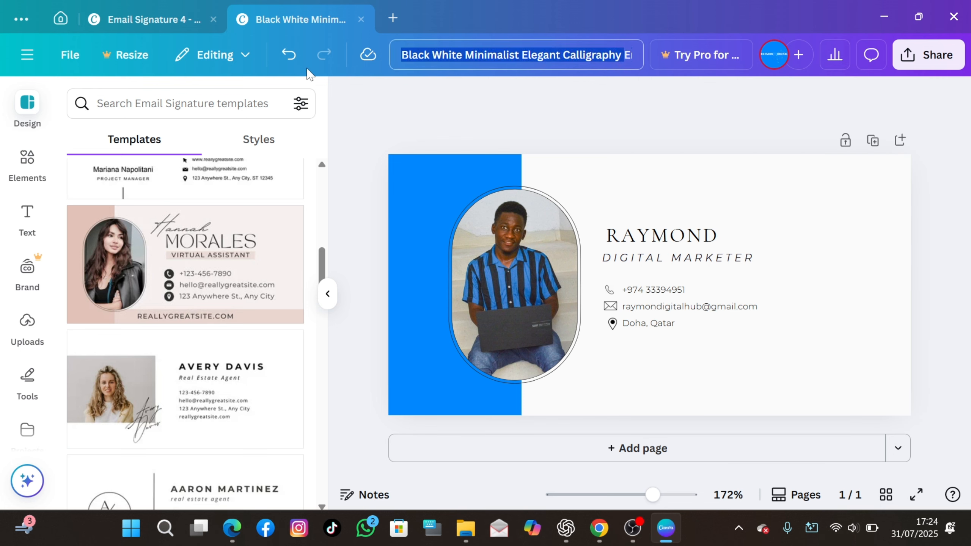
key("BackSpace")
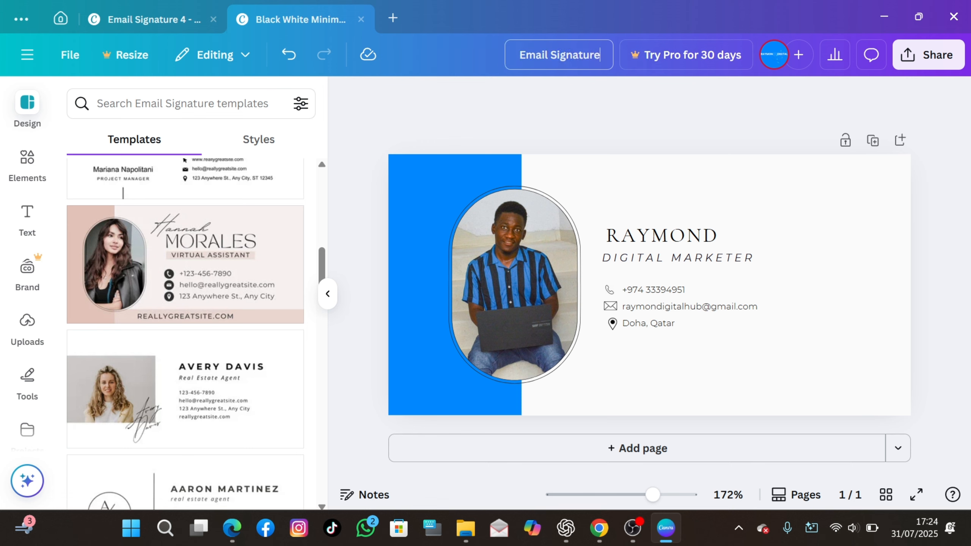
type("Email Signature 5")
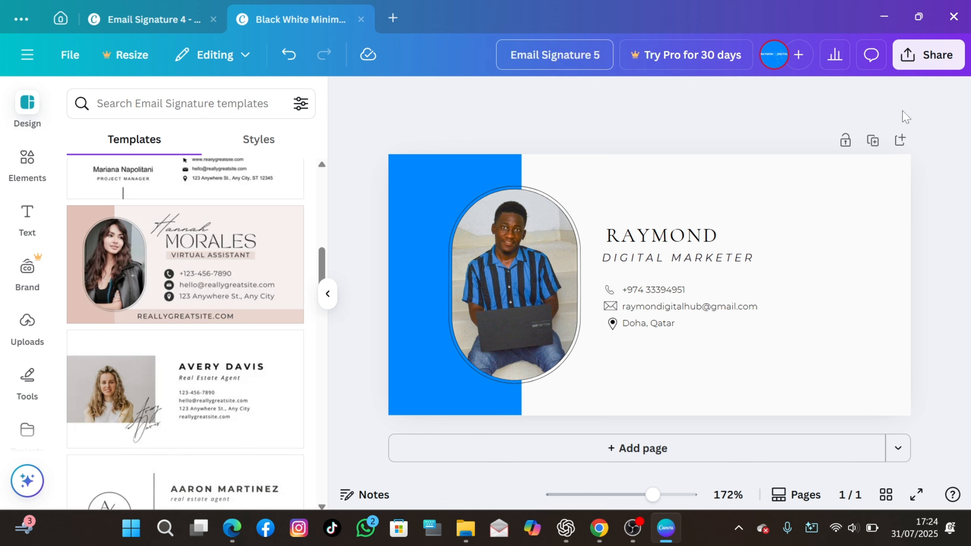
Step: Download the signature design as a PNG at 400 × 200 px
left_click(946, 57)
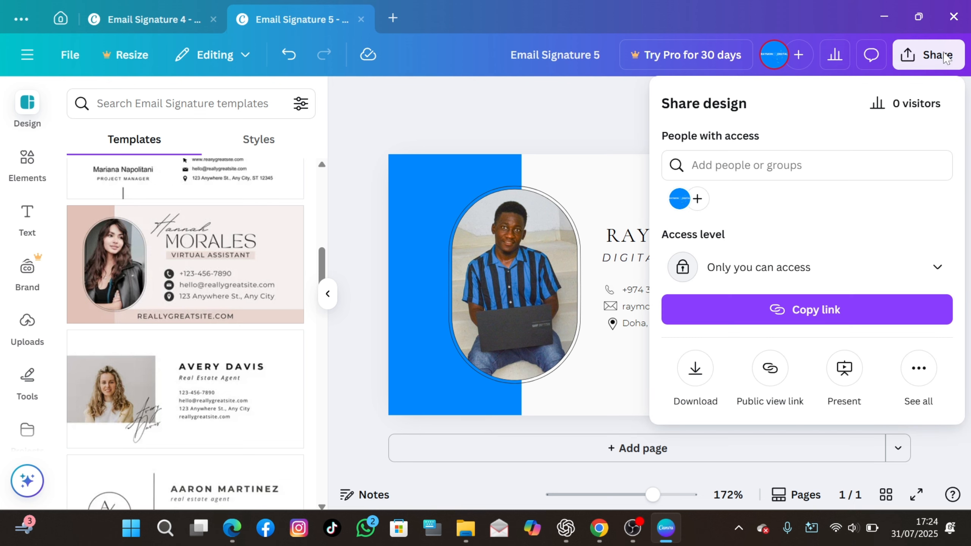
left_click(694, 369)
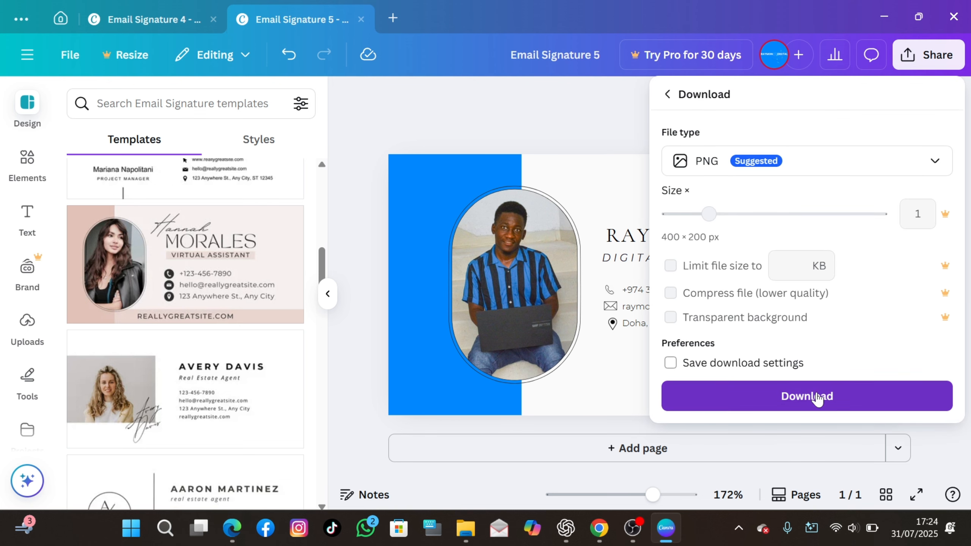
left_click(816, 397)
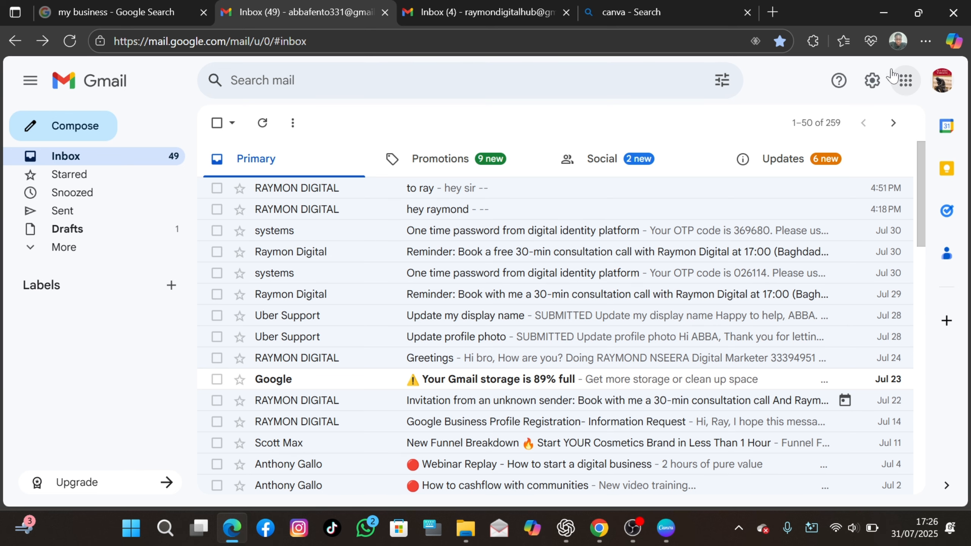
Step: In Gmail's full general settings, create a new email signature named version 1
left_click(877, 94)
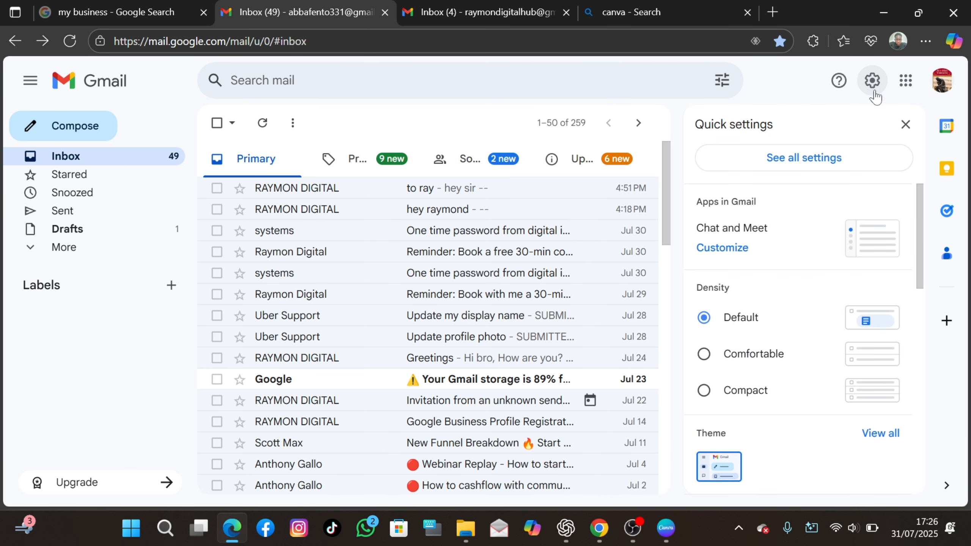
left_click(834, 155)
scroll(341, 267, "down", 15)
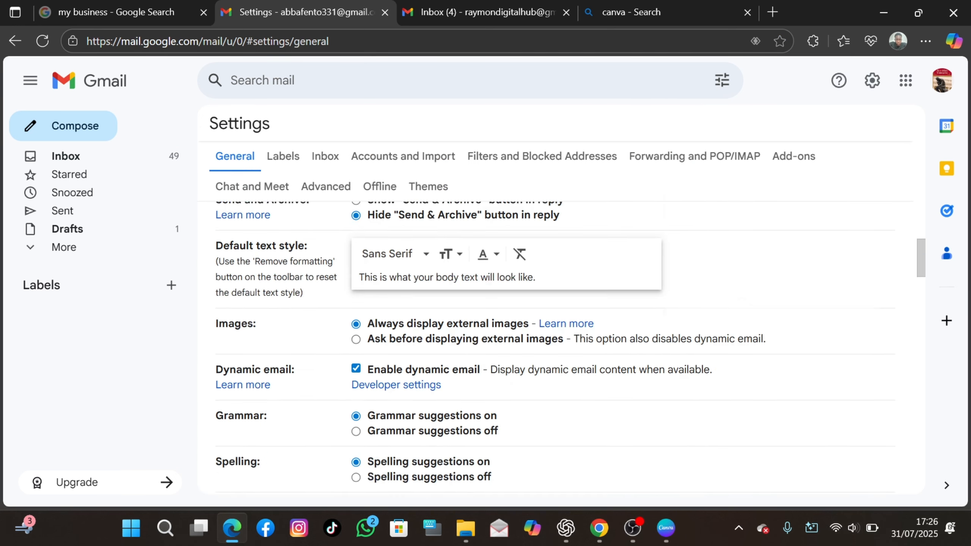
scroll(441, 272, "down", 15)
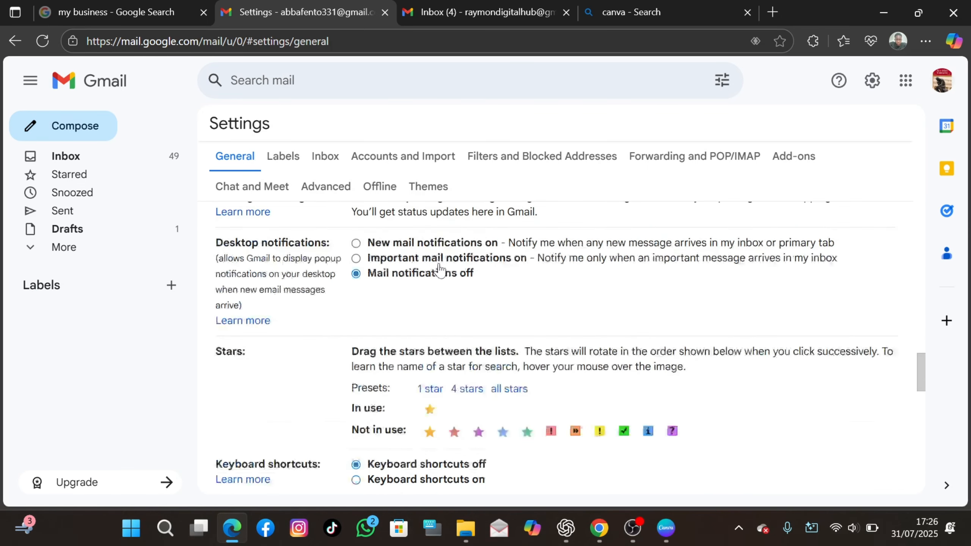
scroll(442, 268, "down", 6)
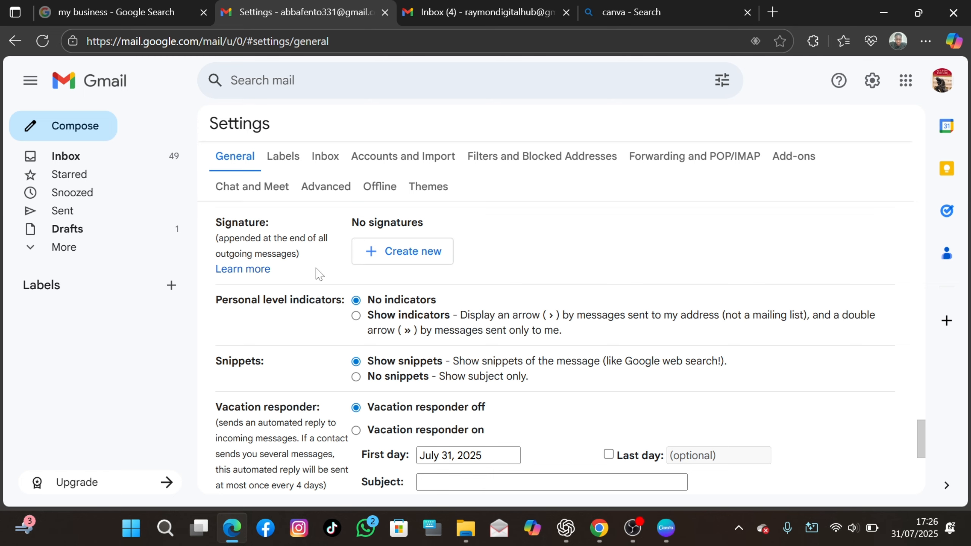
left_click(410, 261)
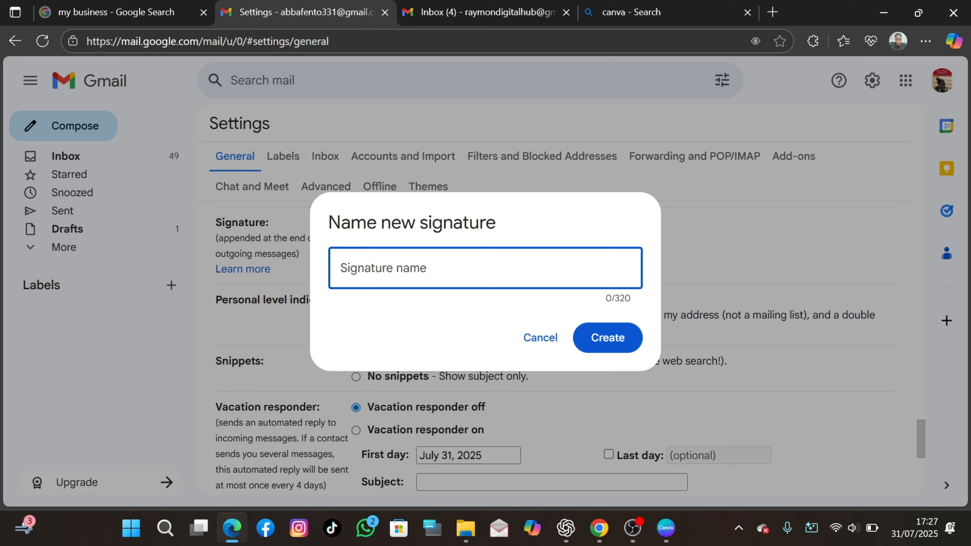
type("version 1")
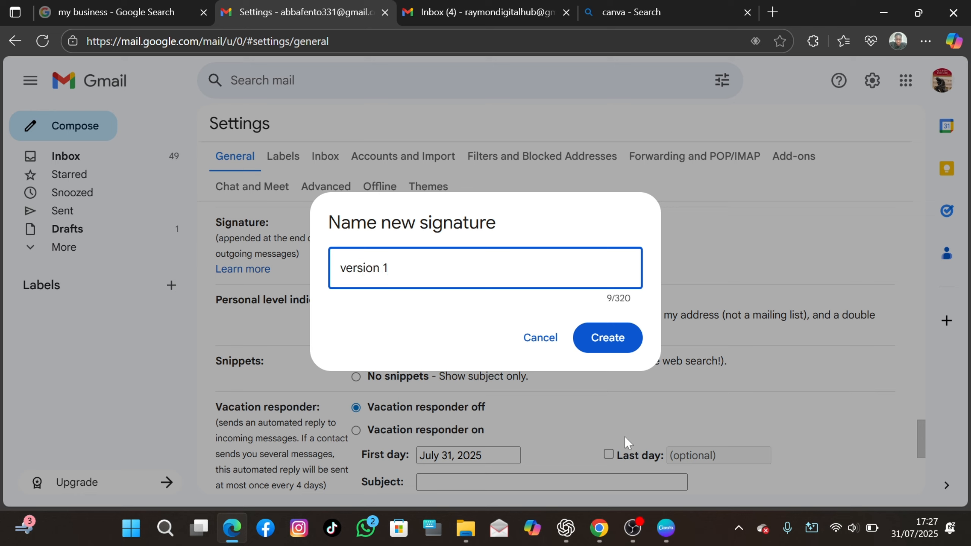
left_click(612, 338)
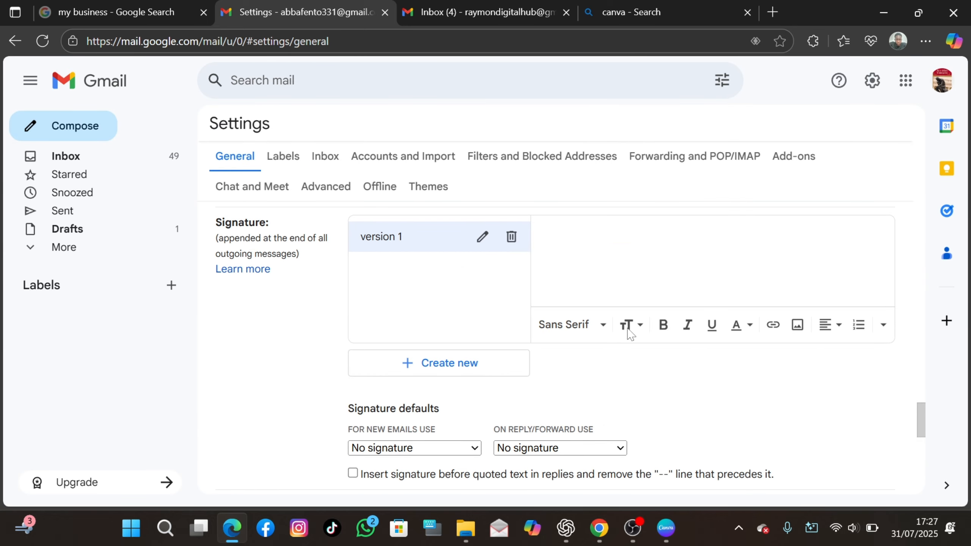
Step: Insert the _Email Signature 5 image from the Downloads folder into the version 1 signature, allowing anyone with the link to view it
left_click(797, 325)
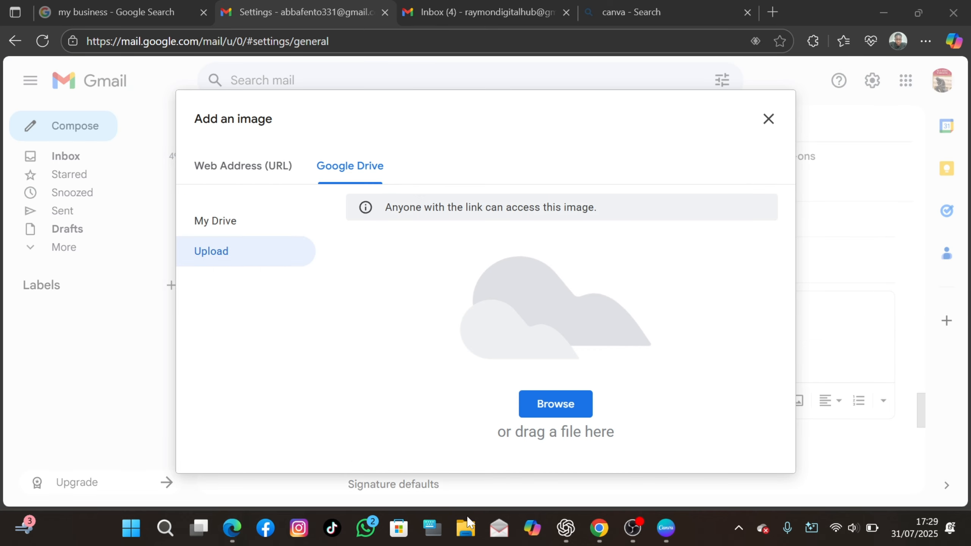
key("super+e")
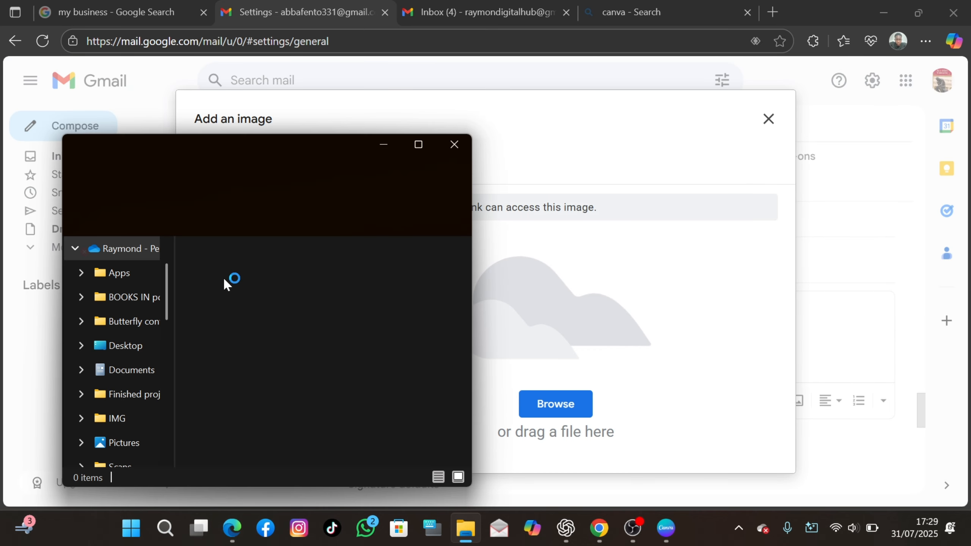
scroll(154, 381, "down", 6)
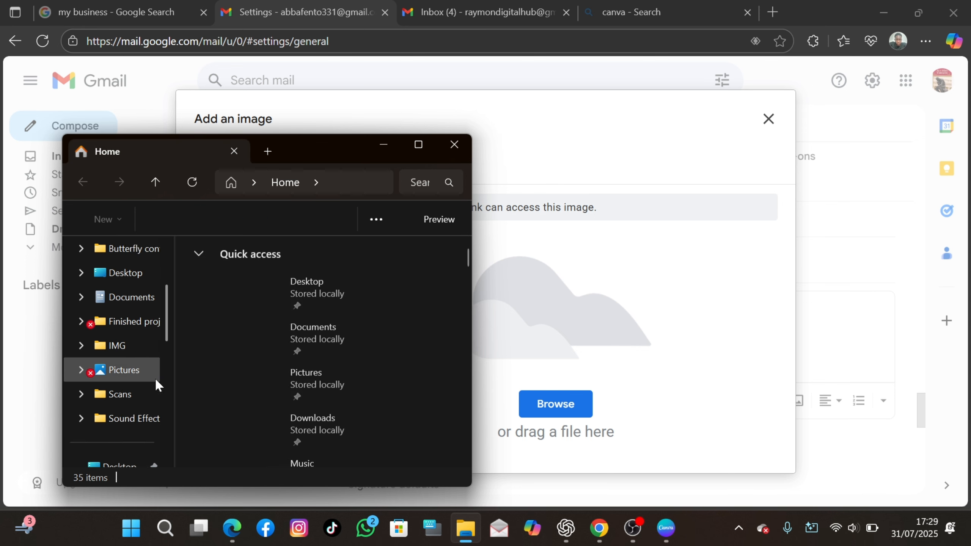
scroll(155, 383, "up", 1)
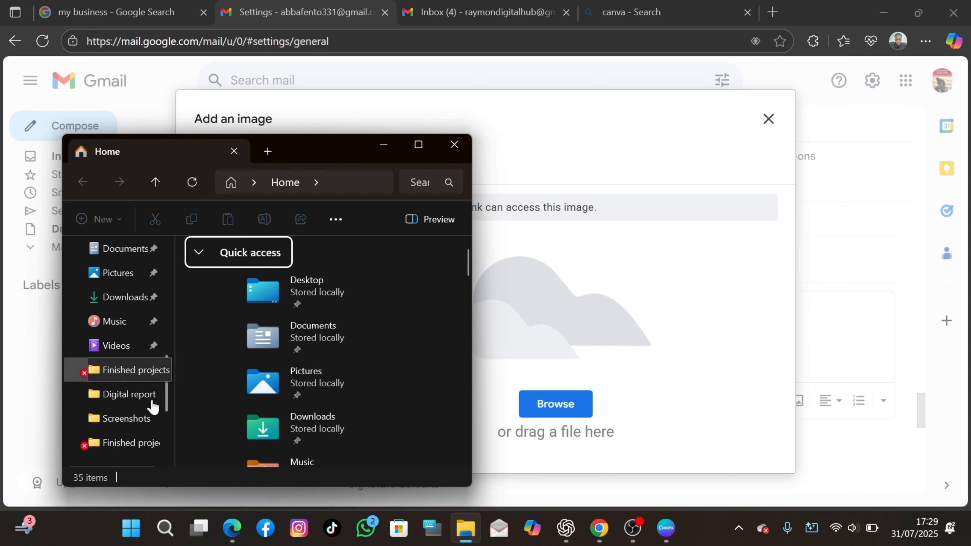
scroll(151, 401, "down", 5)
scroll(134, 293, "up", 5)
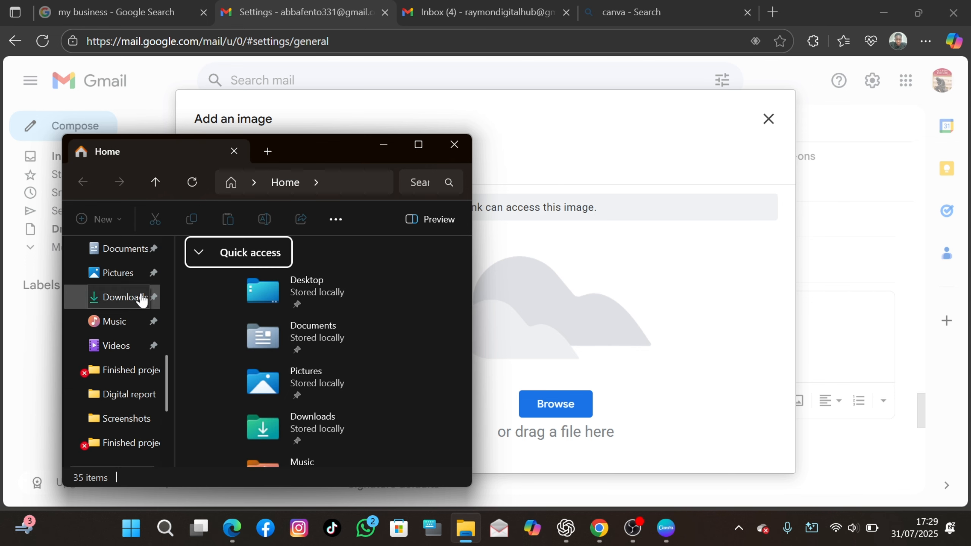
left_click(130, 298)
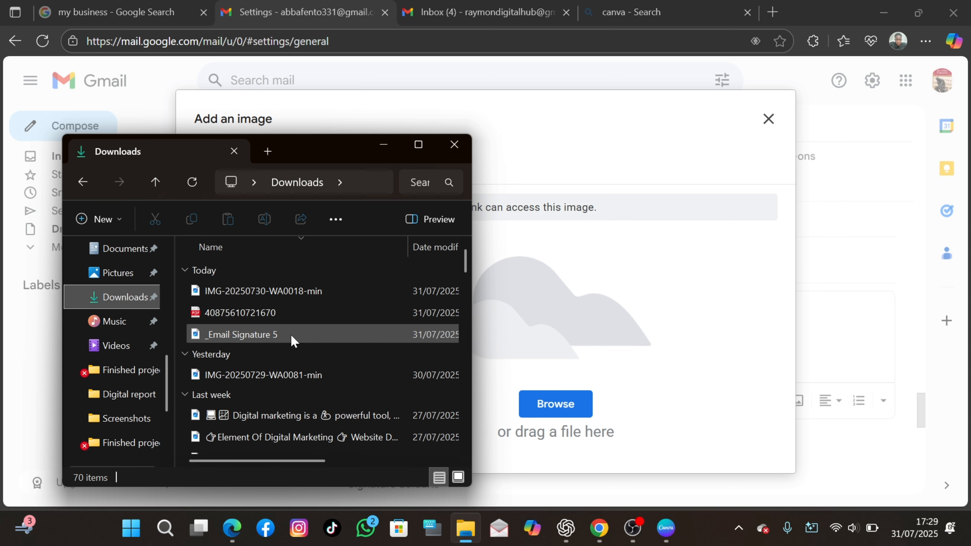
mouse_move(214, 335)
left_mouse_down()
mouse_move(239, 343)
mouse_move(512, 306)
mouse_move(570, 311)
left_mouse_up()
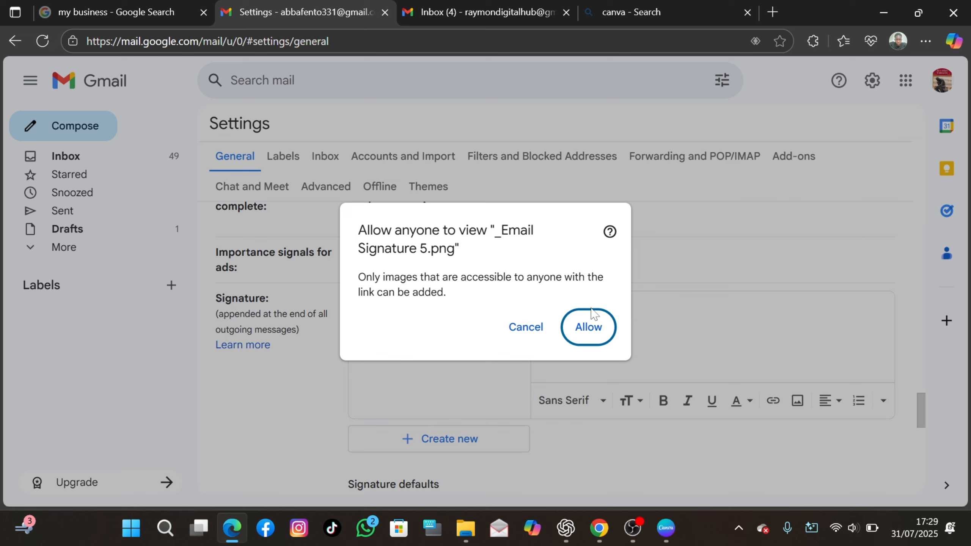
left_click(592, 329)
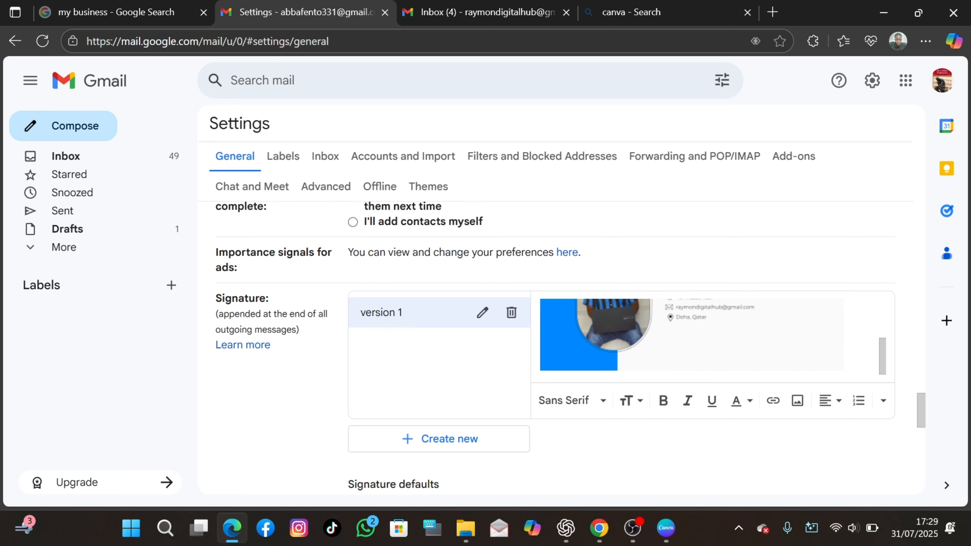
Step: Set version 1 as the default signature for both new emails and replies/forwards
scroll(770, 325, "down", 5)
scroll(771, 325, "up", 5)
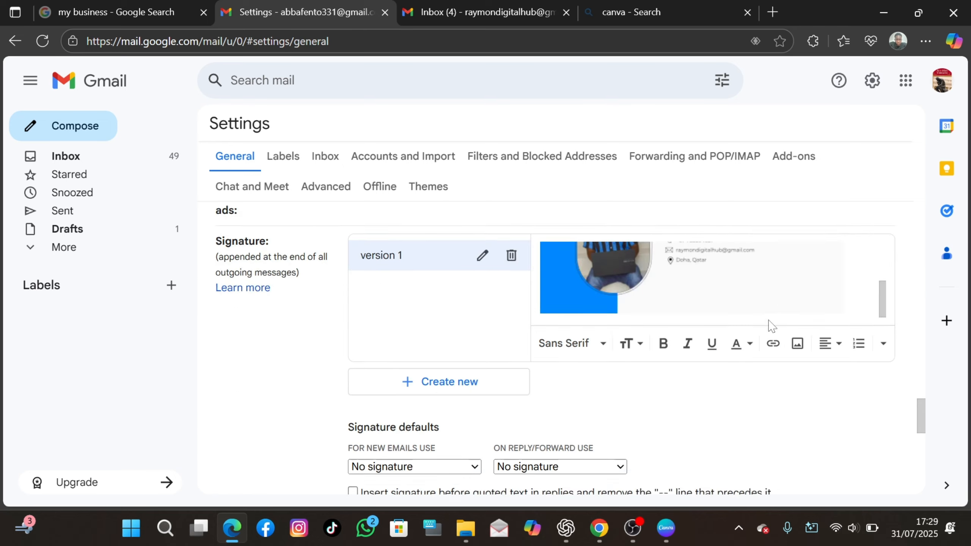
scroll(770, 325, "down", 4)
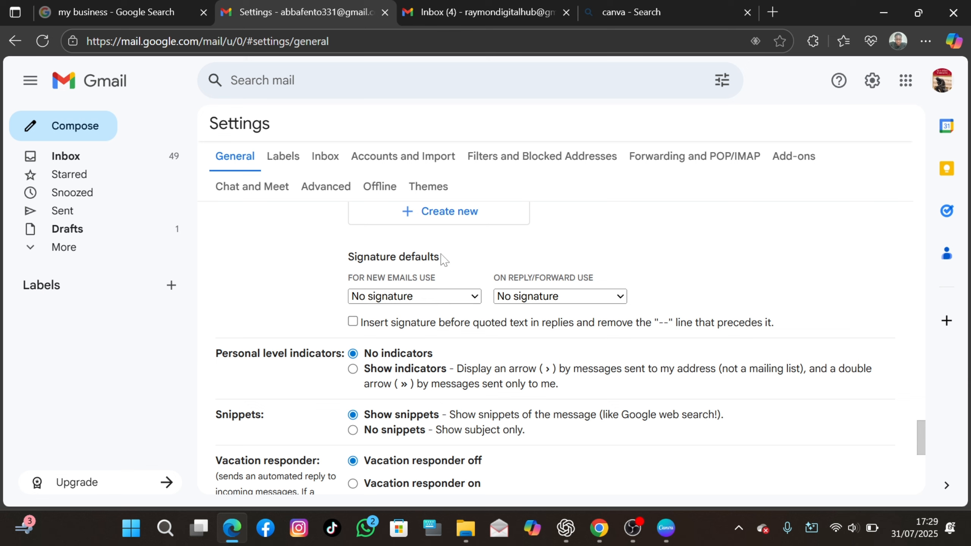
left_click(477, 299)
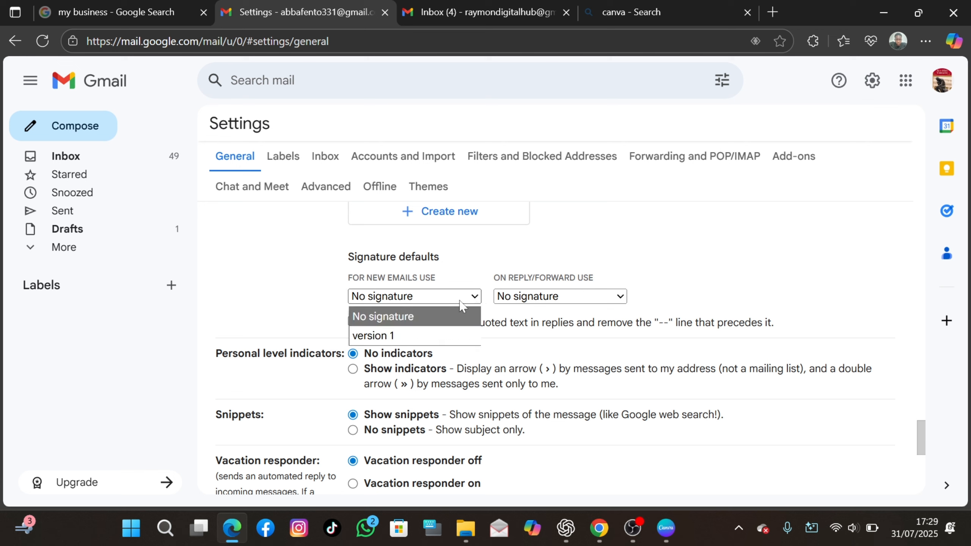
left_click(422, 333)
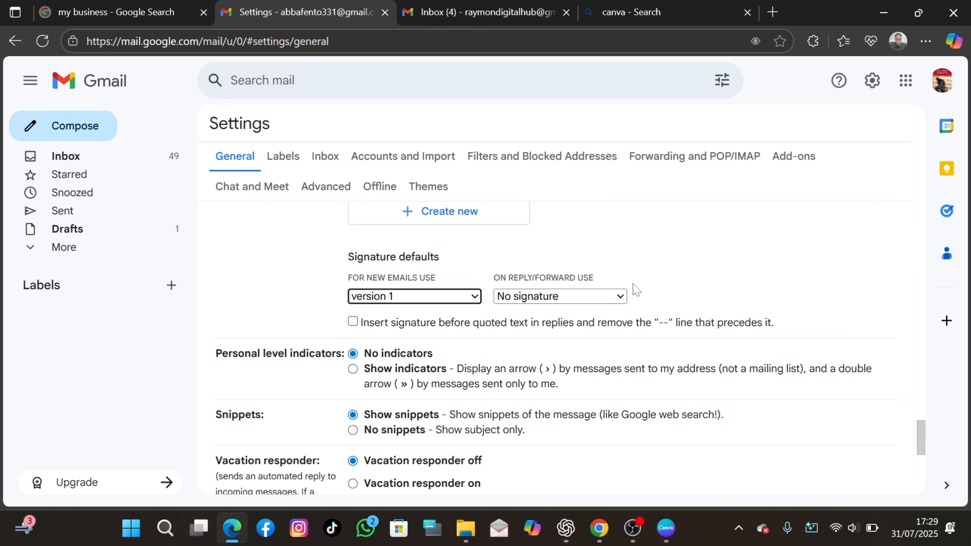
left_click(615, 301)
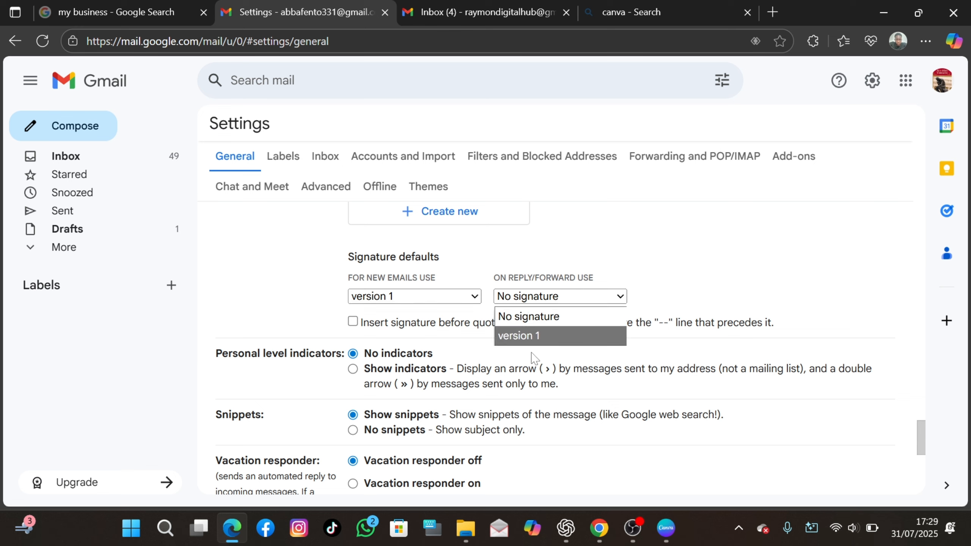
left_click(546, 335)
Step: Save the changes made to the general settings
scroll(591, 302, "down", 5)
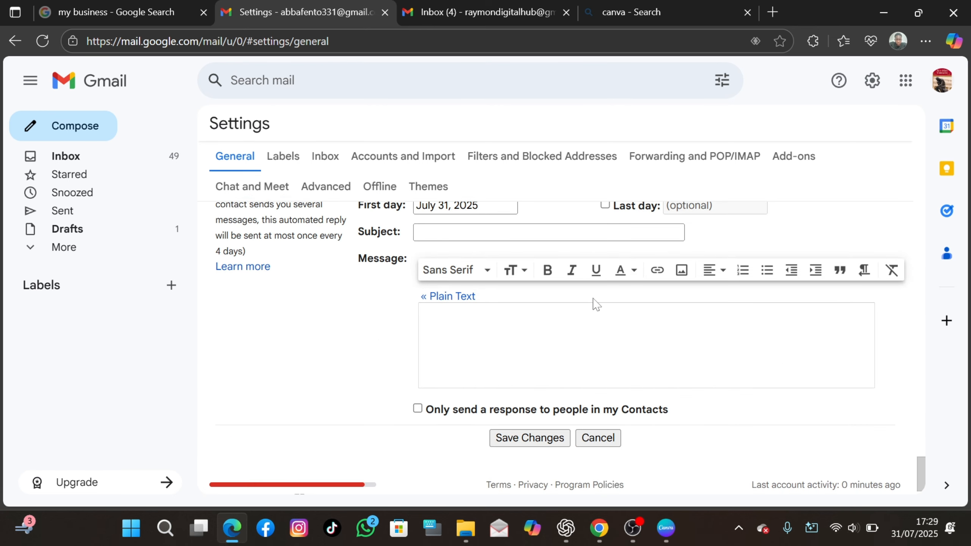
scroll(616, 271, "up", 5)
scroll(616, 271, "down", 5)
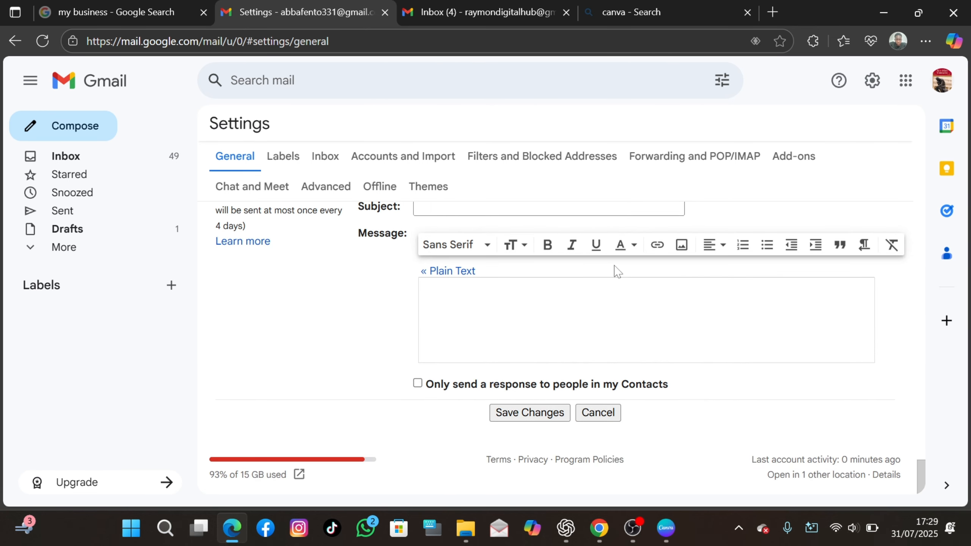
left_click(554, 416)
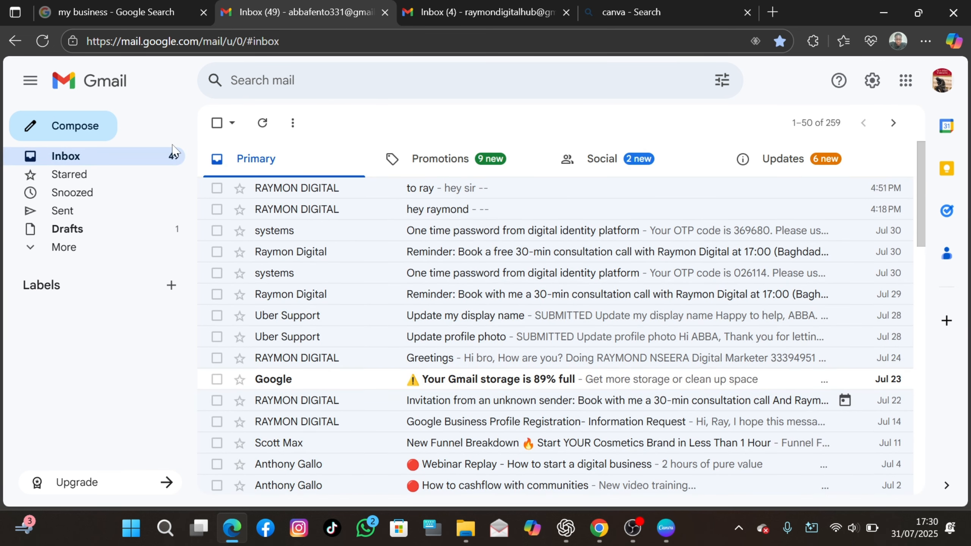
Step: Start a new email, dismiss the storage warning and address the message to the business Gmail account
left_click(57, 134)
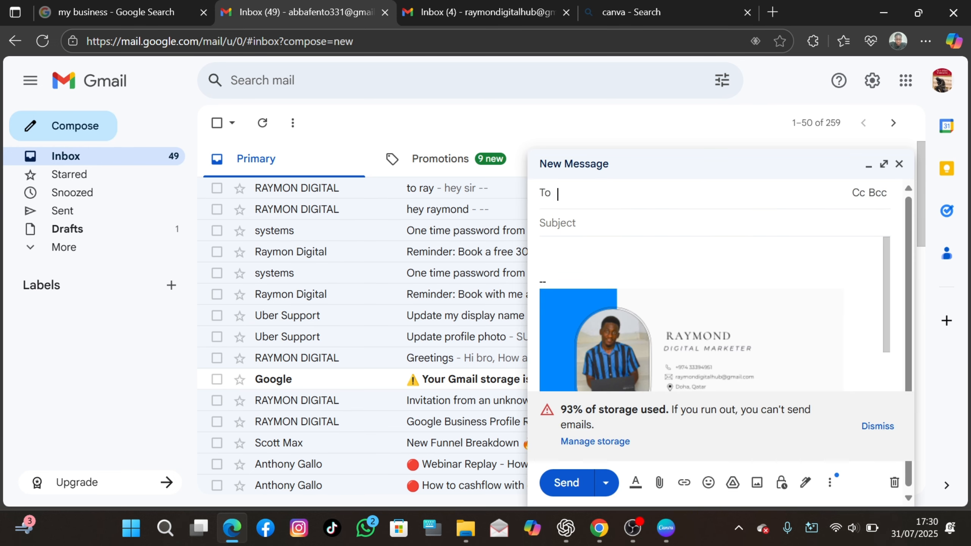
left_click(865, 430)
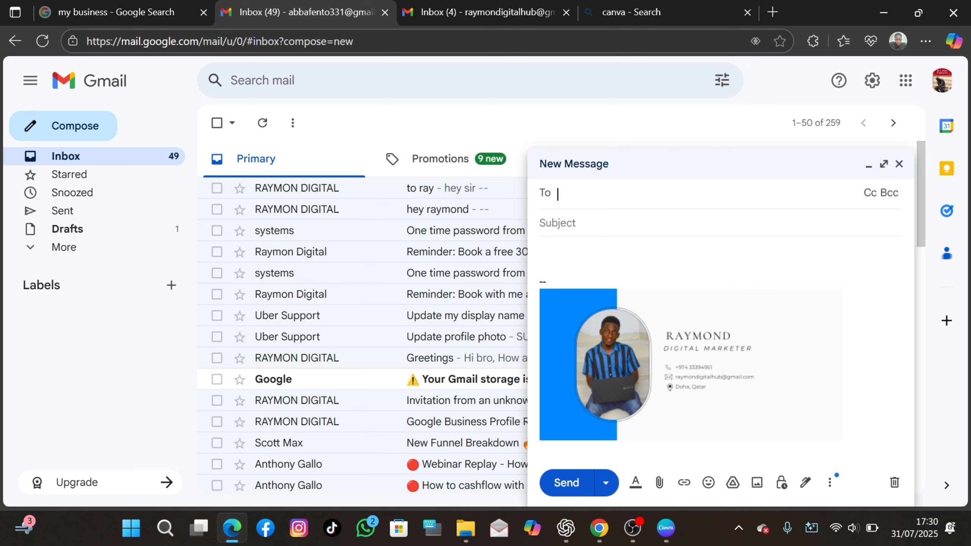
type("ra")
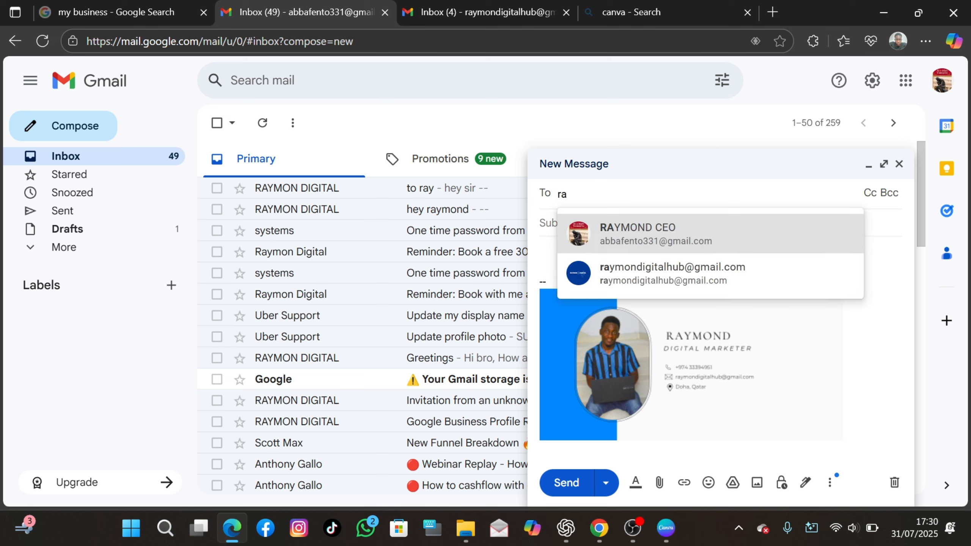
left_click(619, 269)
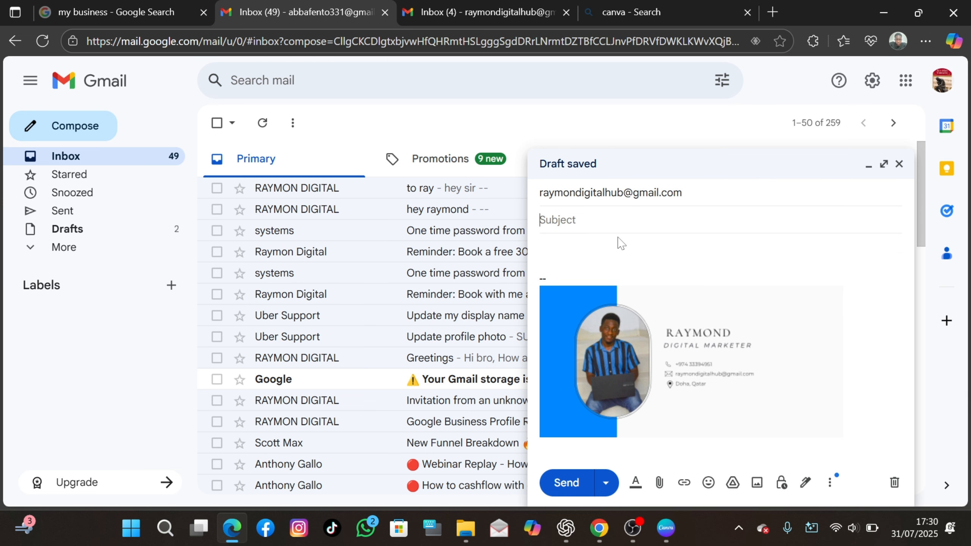
Step: Give the email the subject "happy birthday" and the message "hey you", and send it
type("s")
key("BackSpace")
type("hey you")
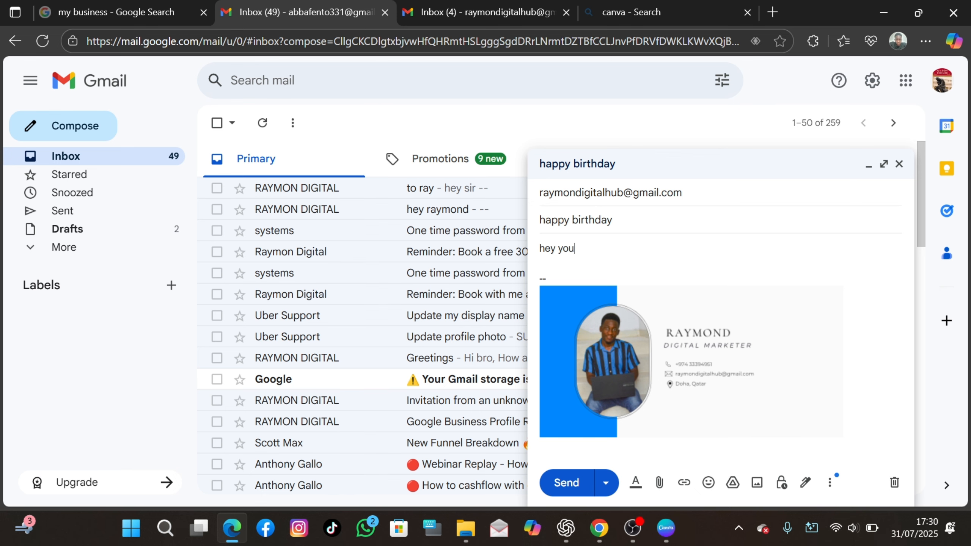
left_click(567, 483)
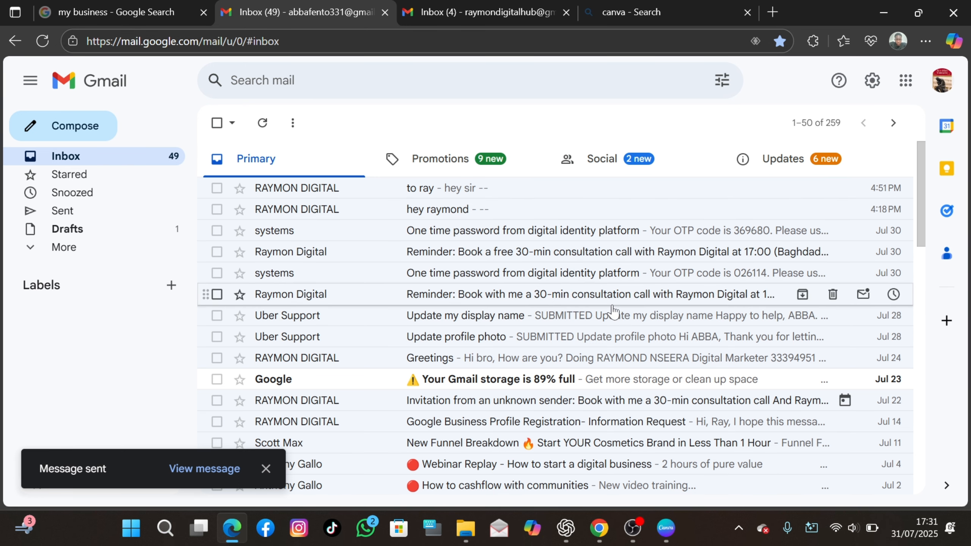
Step: Open the happy birthday email in the receiving account to check its signature, and briefly view a blank new message there
left_click(477, 12)
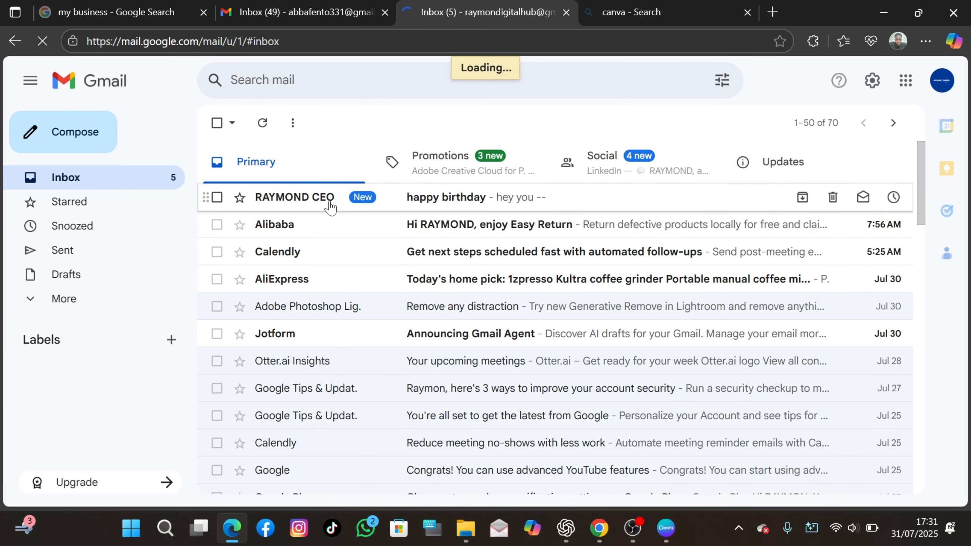
left_click(474, 198)
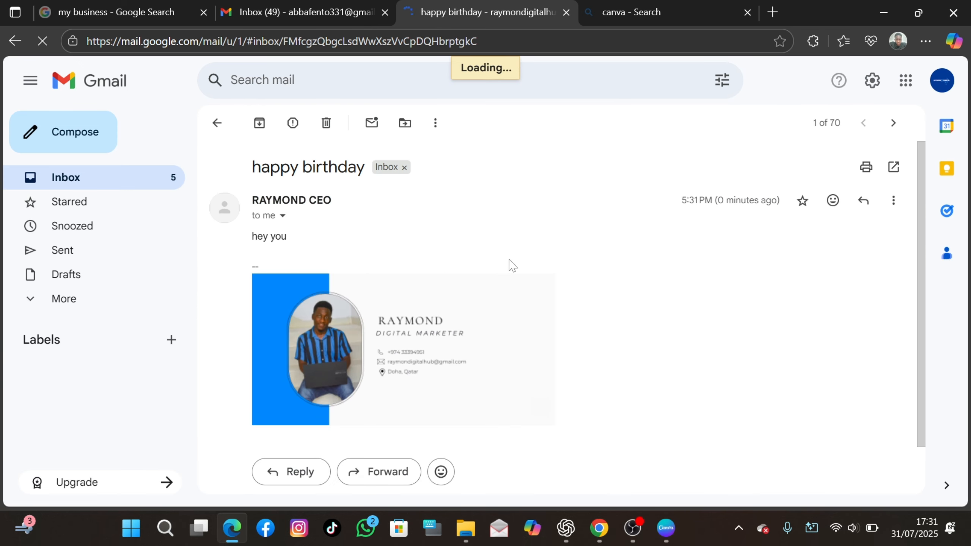
key("c")
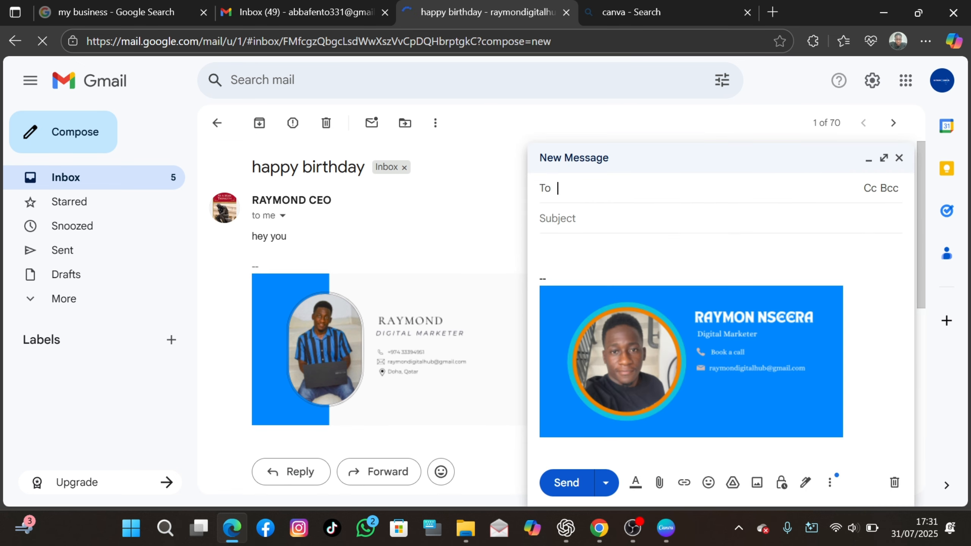
left_click(899, 157)
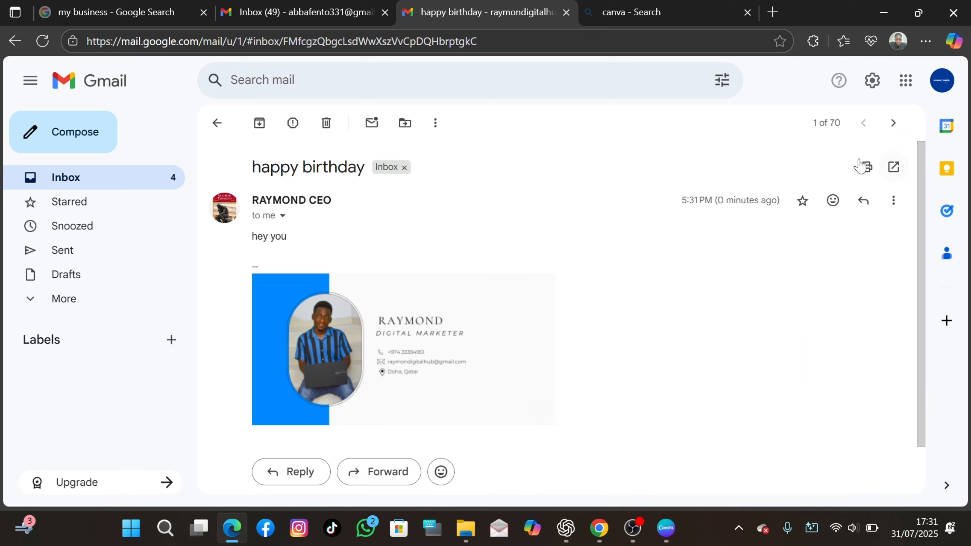